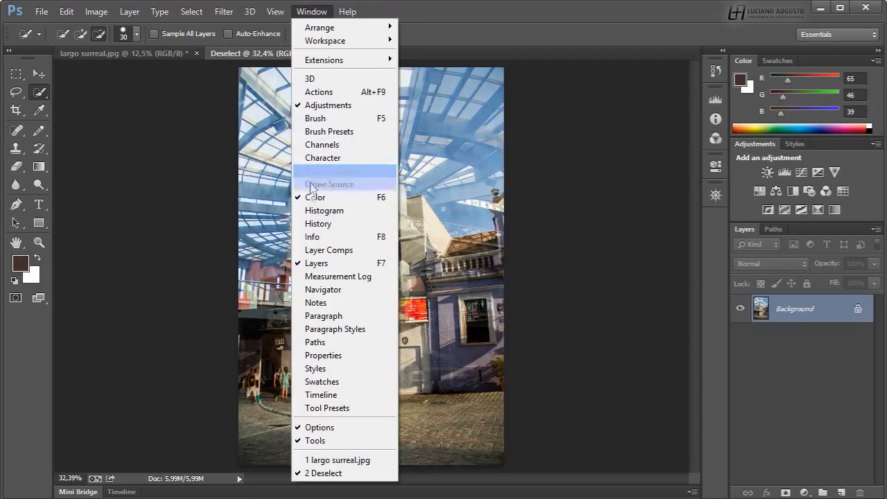
Display the Histogram panel and move the collapsed History panel below the other docked panels.
left_click(324, 210)
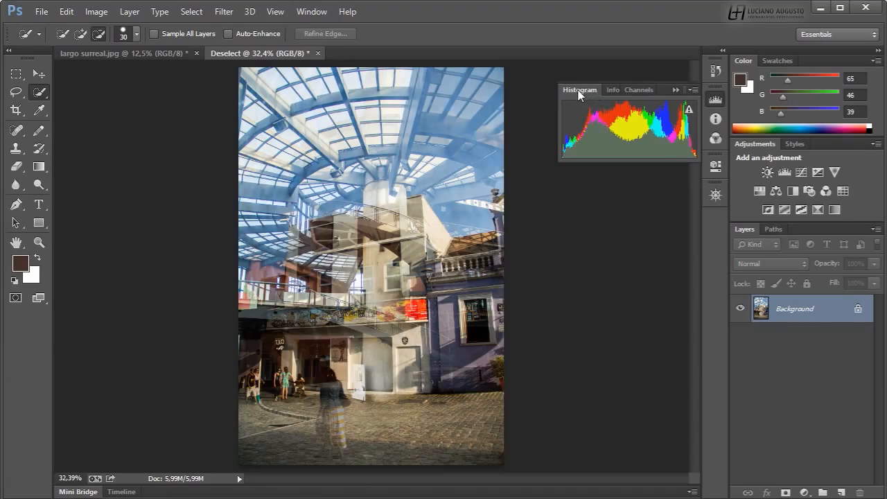
left_click(715, 122)
left_click(715, 139)
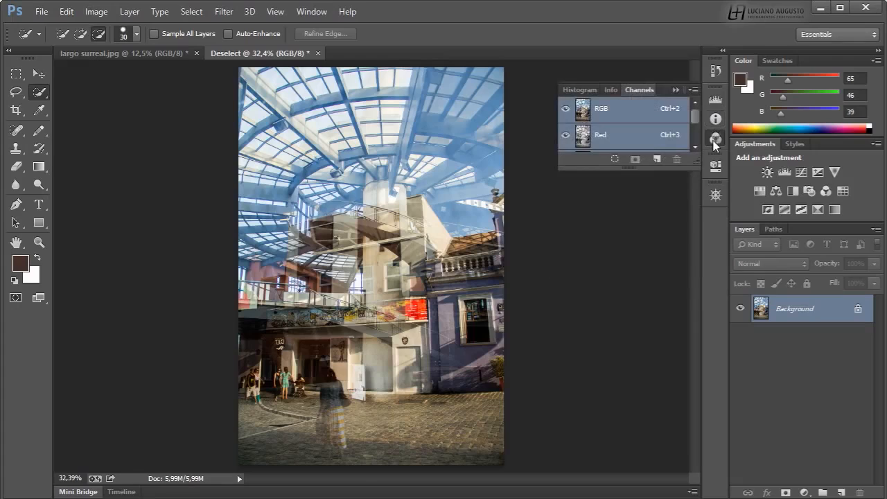
left_click(716, 101)
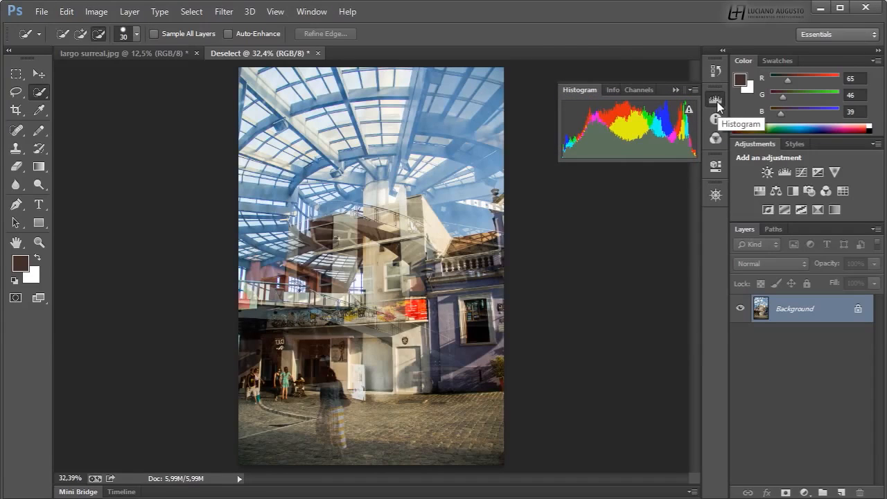
left_click_drag(715, 70, 708, 221)
left_click(714, 71)
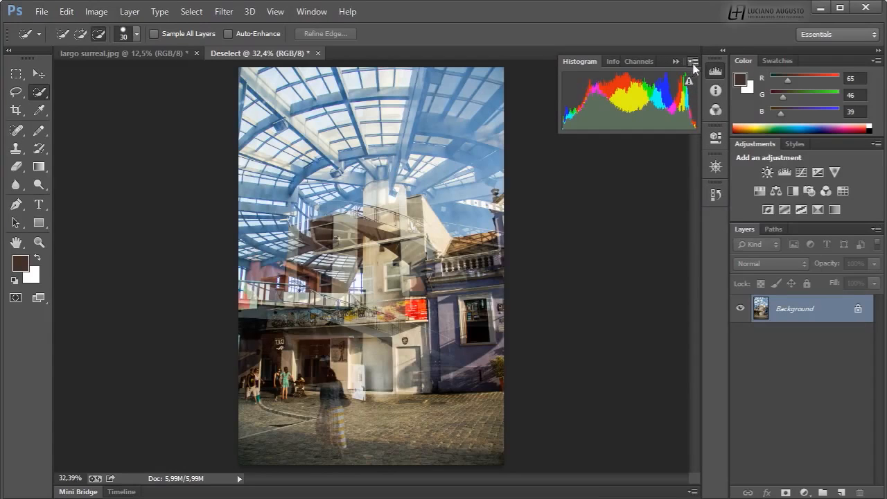
Try the histogram's Expanded View, then set it to All Channels View with the channels shown in color.
left_click(691, 62)
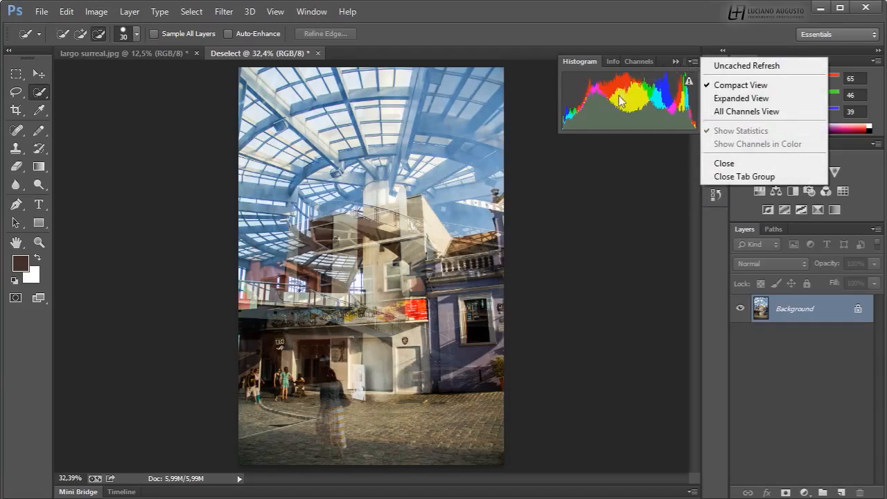
left_click(732, 104)
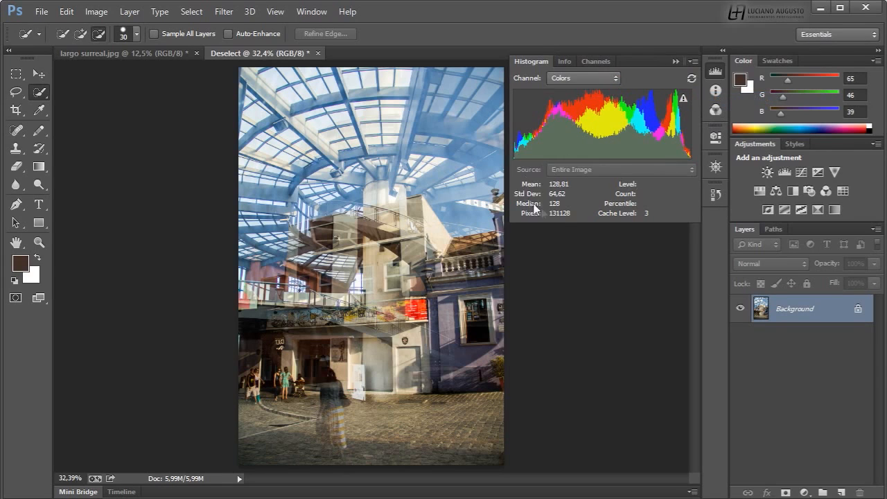
left_click(693, 62)
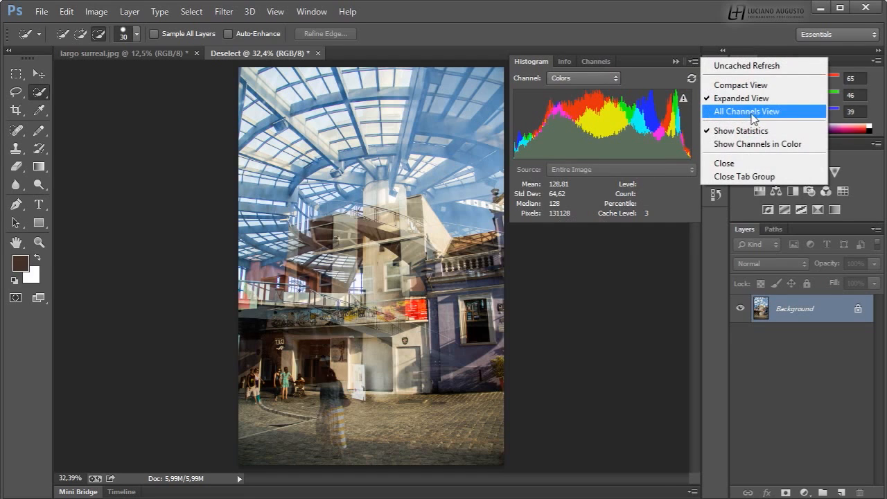
left_click(753, 118)
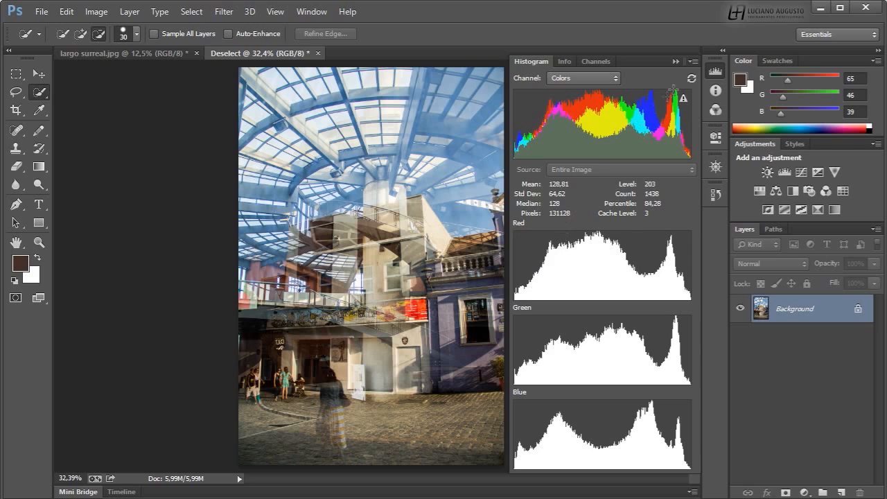
left_click(693, 62)
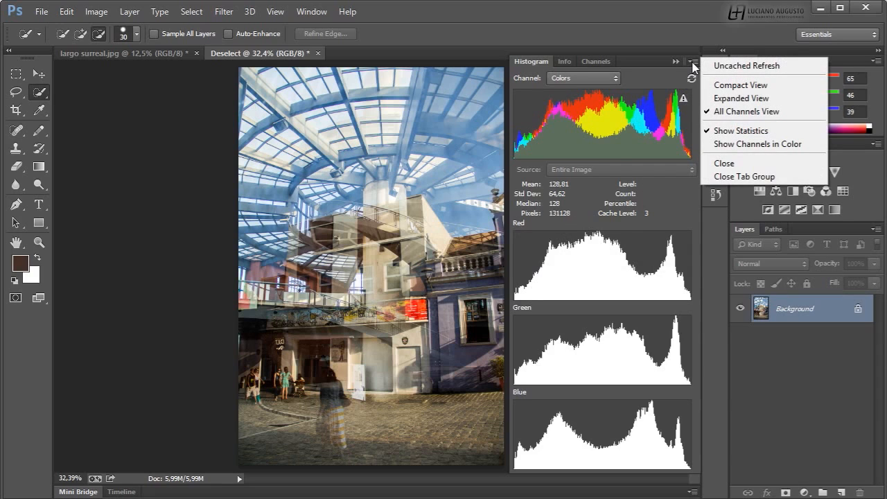
left_click(765, 145)
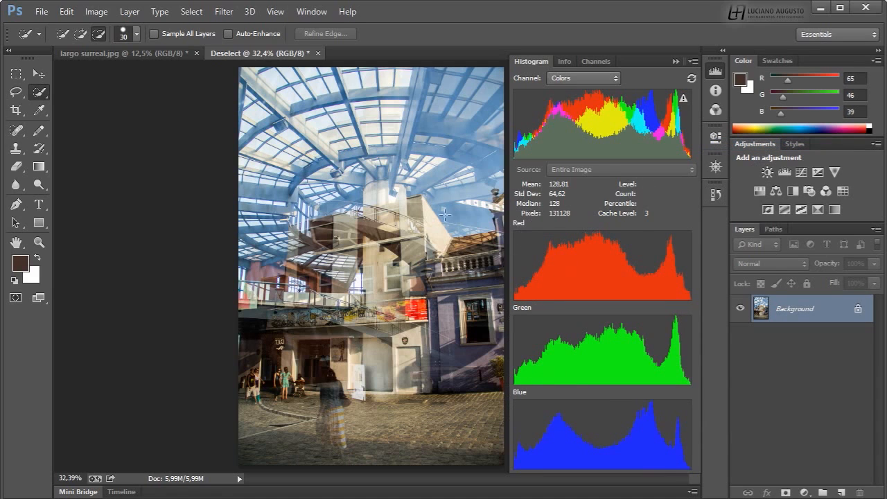
Examine the shadow, midtone and highlight ranges of the Colors histogram.
mouse_move(590, 247)
left_click_drag(561, 147, 683, 149)
left_click_drag(567, 146, 597, 135)
left_click_drag(576, 103, 615, 142)
Open lua.jpg from the Imagens folder in Mini Bridge and display its histogram.
left_click(95, 492)
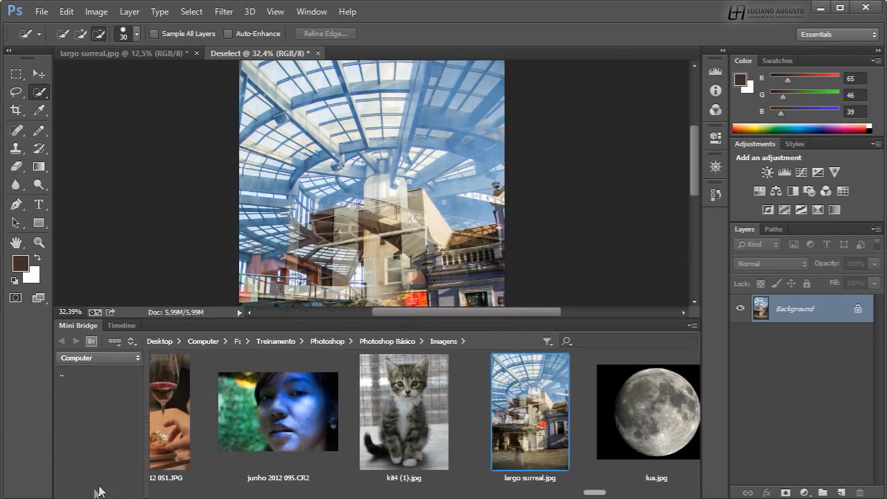
left_click(604, 492)
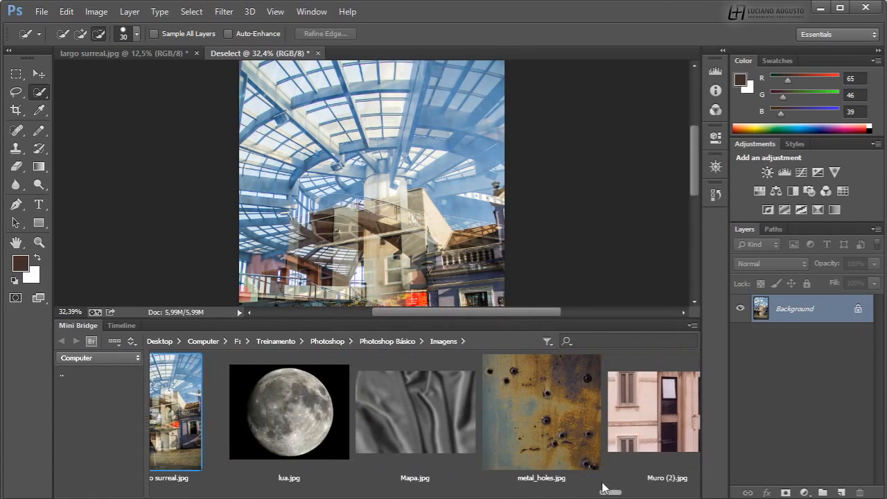
left_click(298, 408)
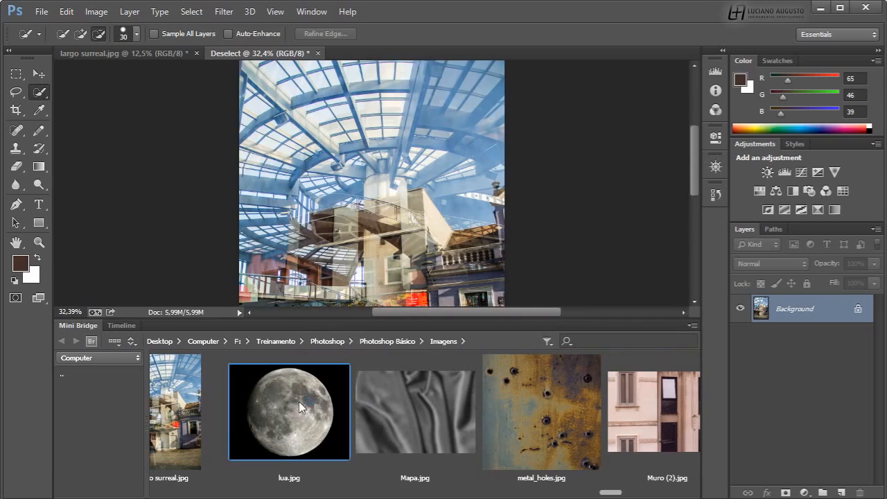
double_click(299, 401)
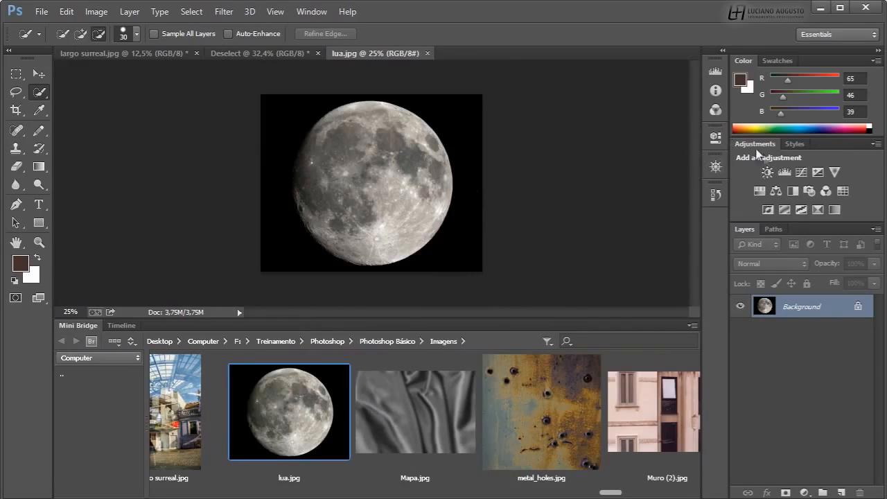
left_click(716, 111)
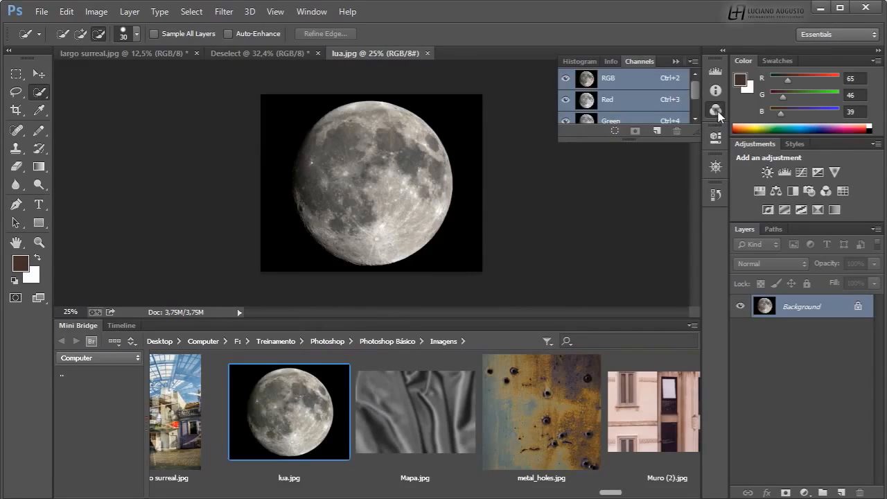
left_click(715, 74)
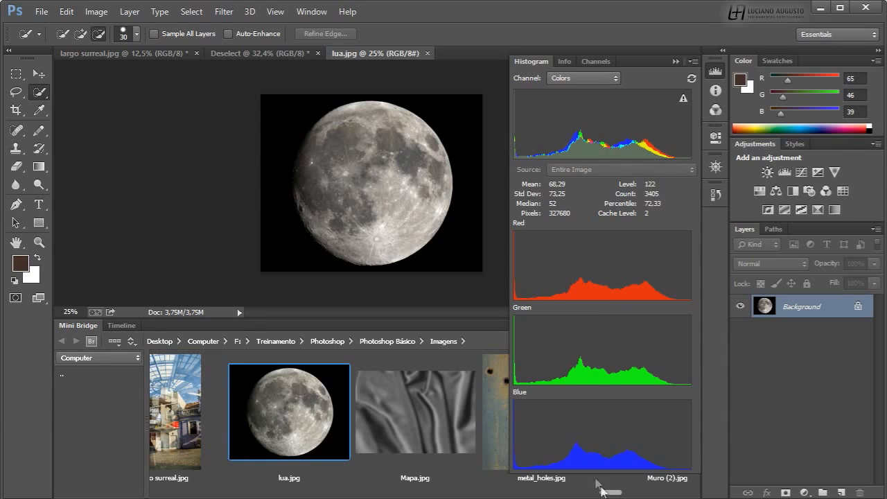
Open TR007.BMP from the Imagens folder and collapse Mini Bridge.
left_click_drag(610, 492, 681, 493)
double_click(312, 416)
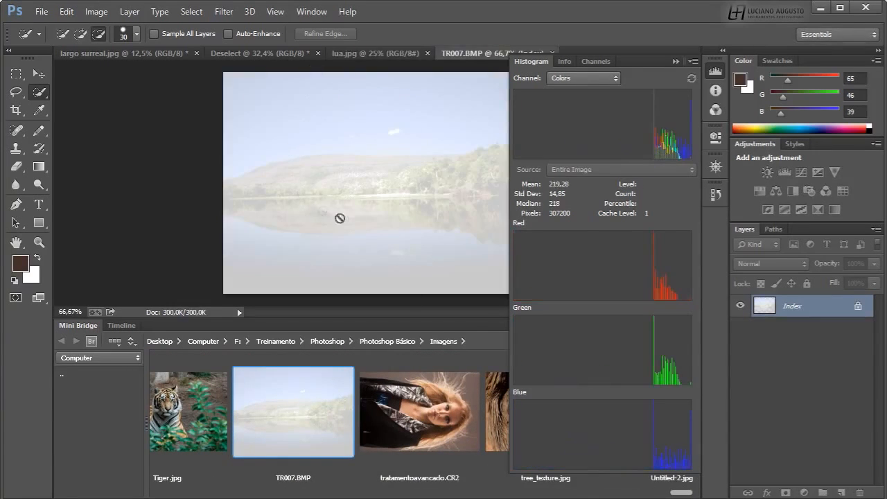
double_click(97, 325)
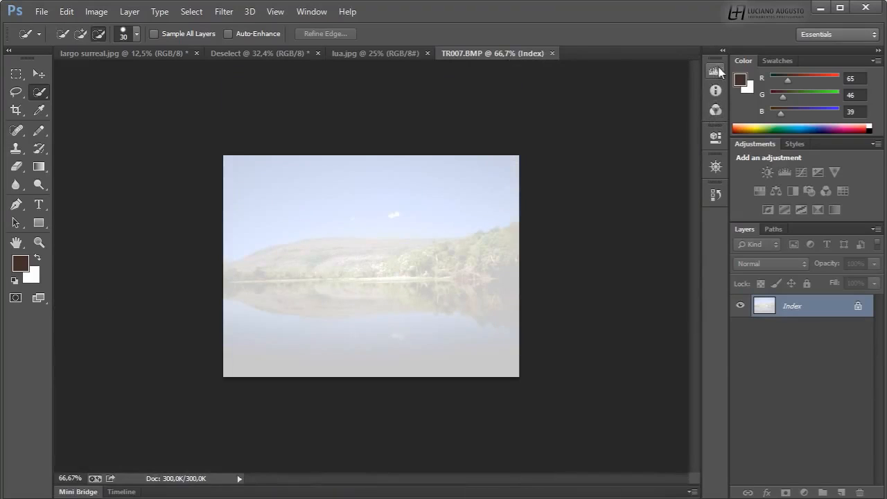
Examine the highlight range in the histogram of the washed-out lake image.
left_click(715, 71)
left_click_drag(657, 152, 502, 153)
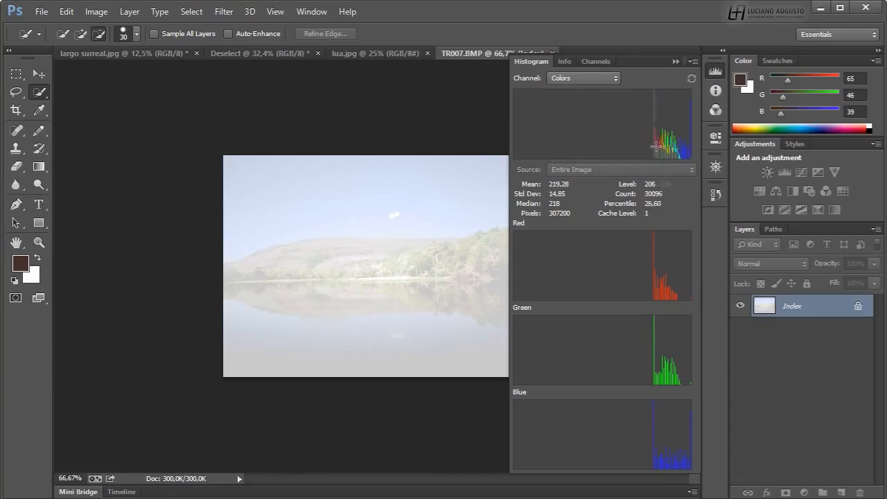
left_click_drag(655, 146, 710, 146)
left_click_drag(656, 146, 707, 148)
Display the image's Info readout and, with the Move tool active, convert the lake image to RGB Color mode.
left_click(716, 90)
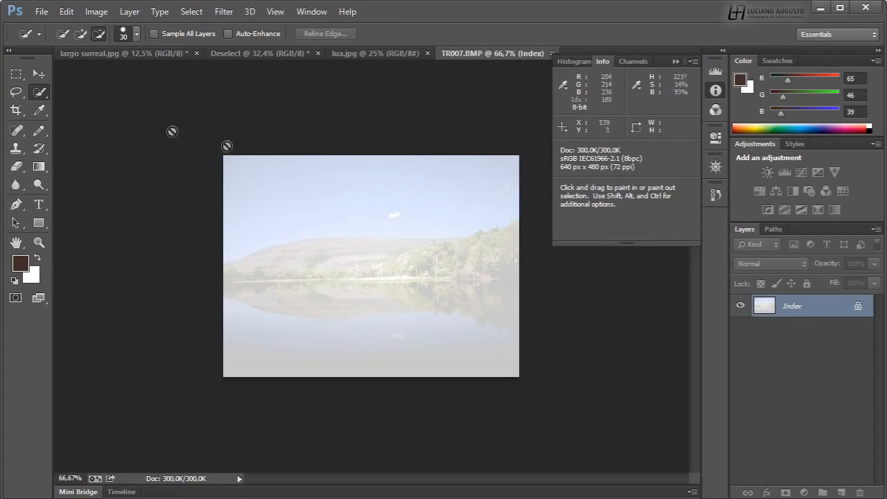
left_click(39, 73)
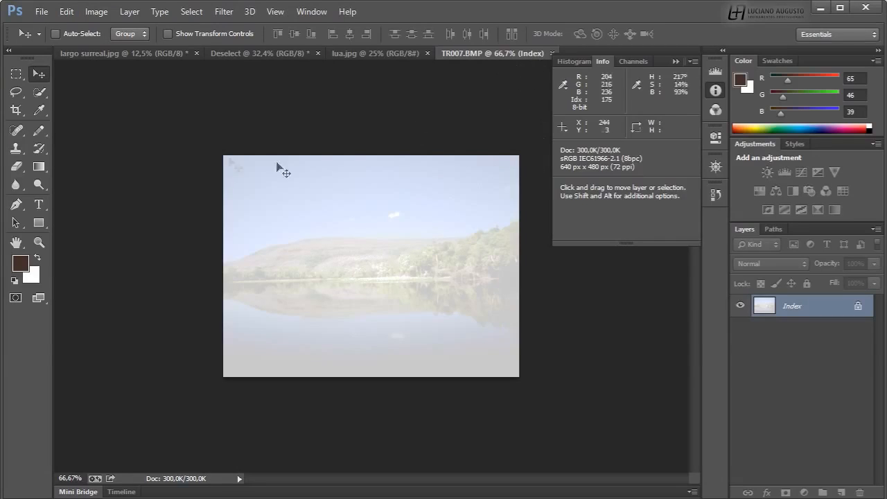
left_click(98, 13)
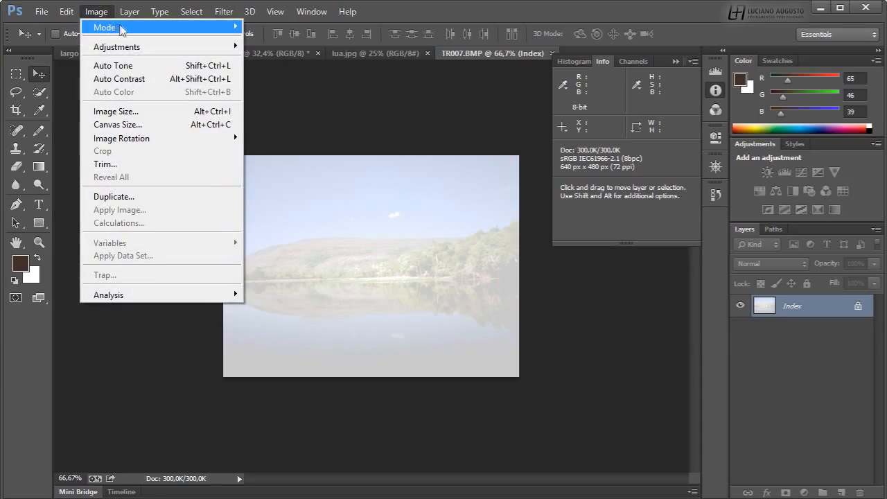
mouse_move(236, 27)
left_click(269, 81)
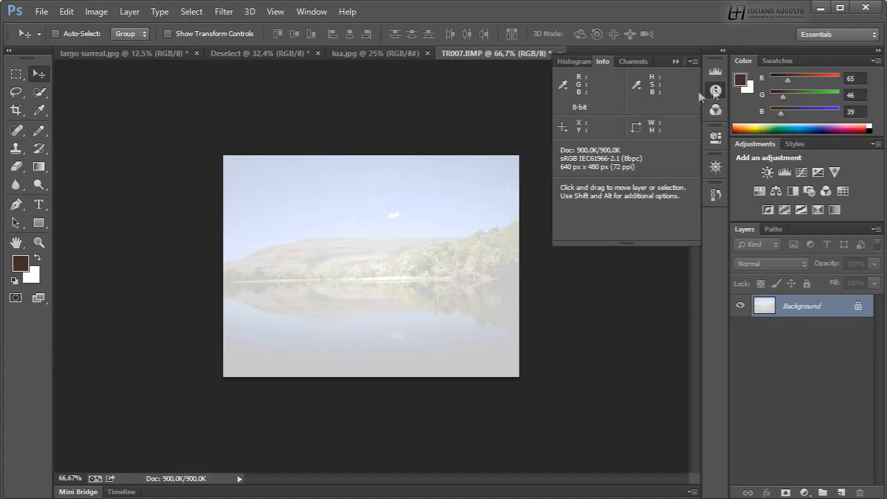
Place the Histogram panel below Info in the dock and examine the lake image's tones from 205 to 255.
left_click_drag(719, 70, 711, 68)
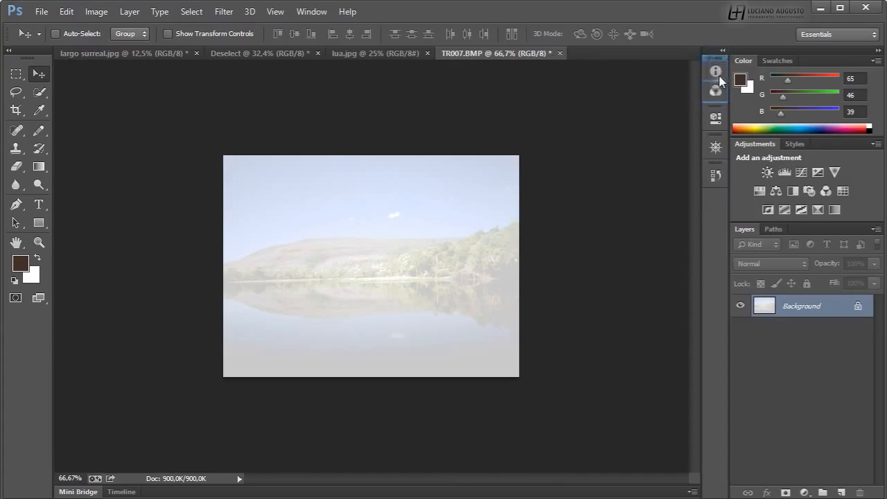
left_click(715, 89)
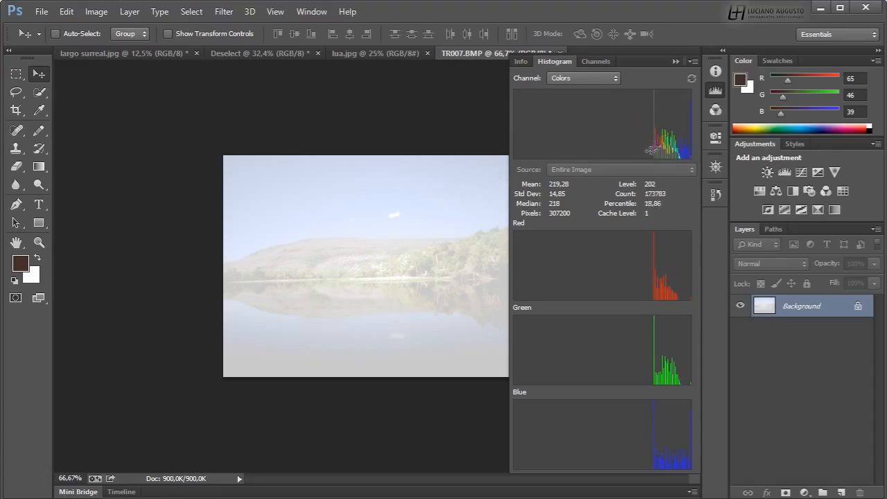
left_click_drag(656, 147, 692, 154)
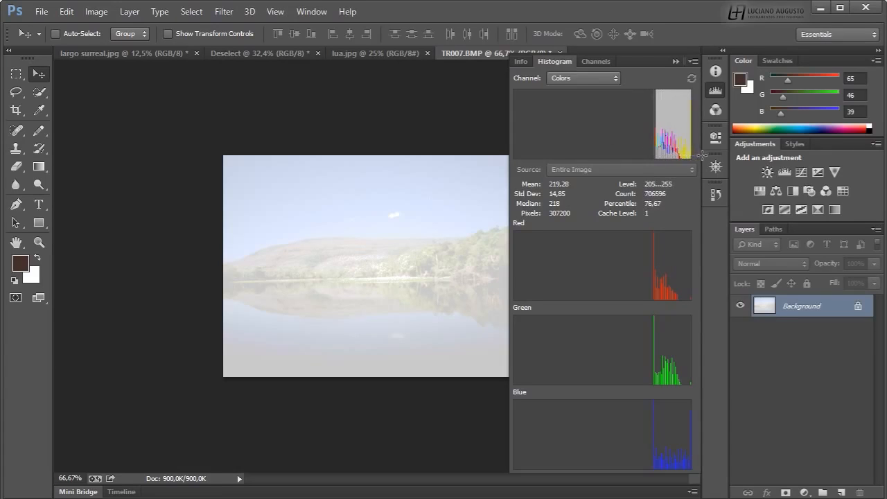
Add a Levels adjustment layer above the Background and detach its Properties panel from the dock.
left_click(804, 492)
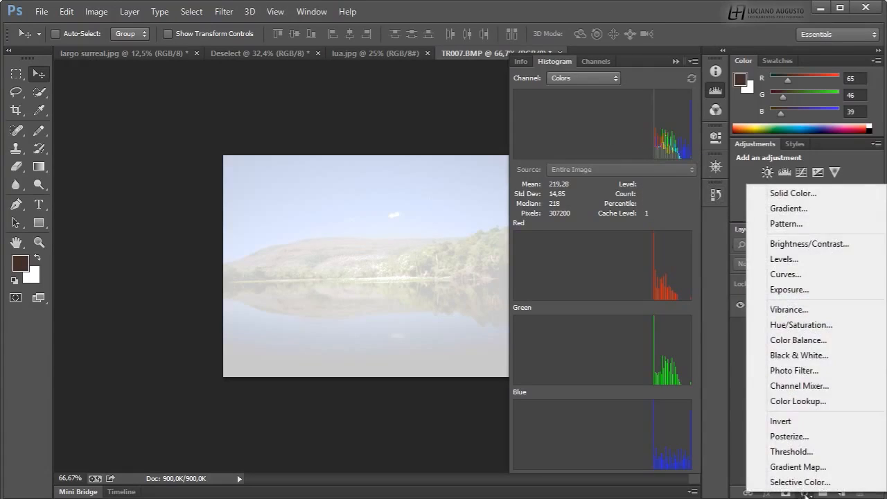
left_click(802, 260)
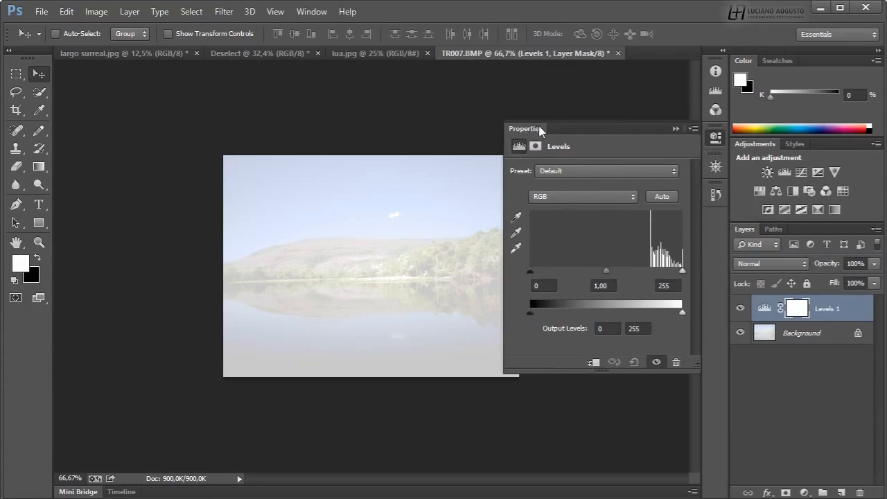
left_click_drag(537, 130, 169, 78)
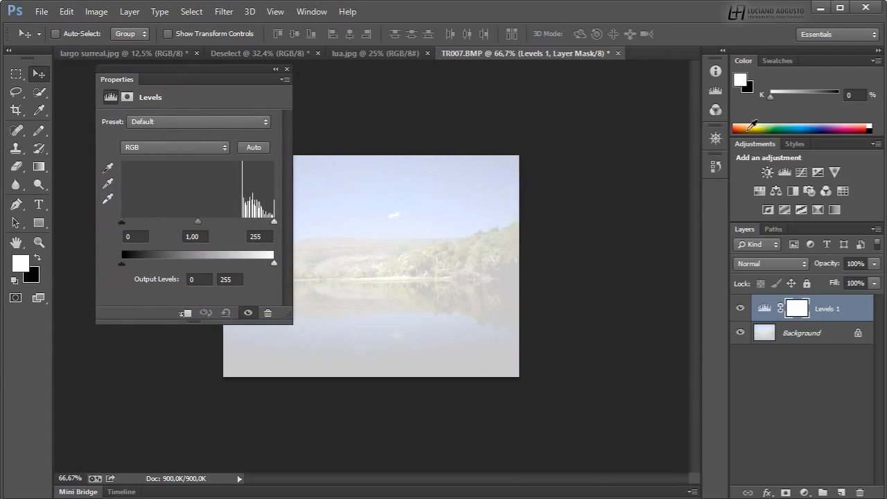
Show the histogram for comparison and set the RGB shadow input level of the Levels adjustment to 201.
left_click(715, 91)
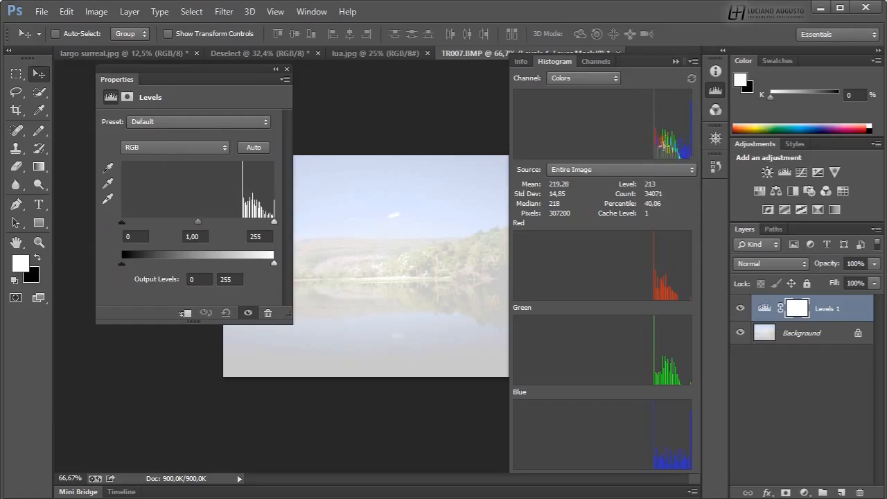
left_click_drag(684, 144, 322, 148)
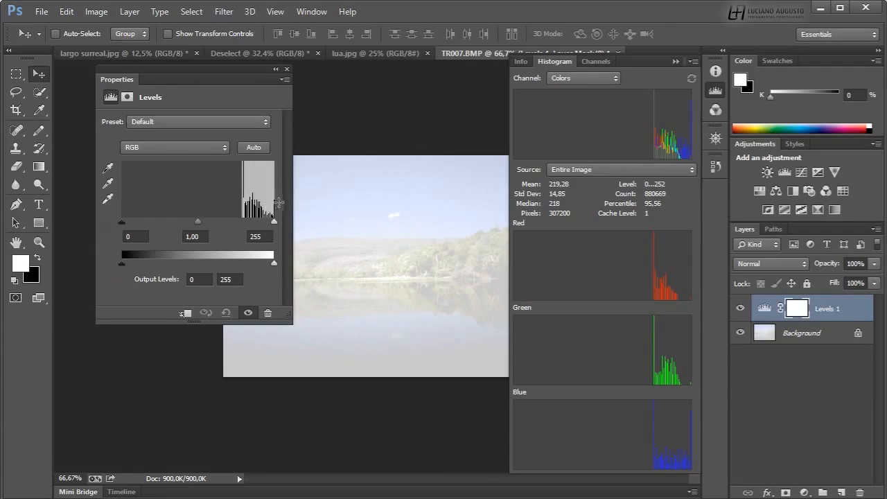
left_click_drag(122, 222, 240, 222)
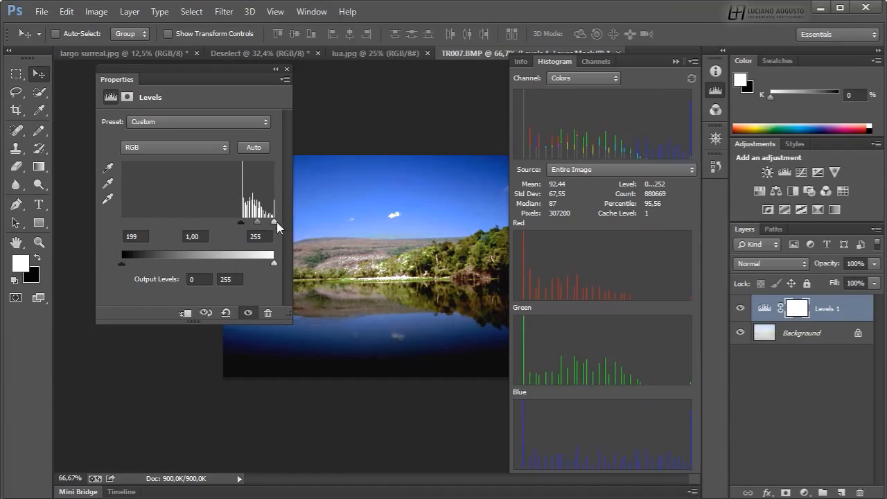
left_click_drag(241, 226, 243, 226)
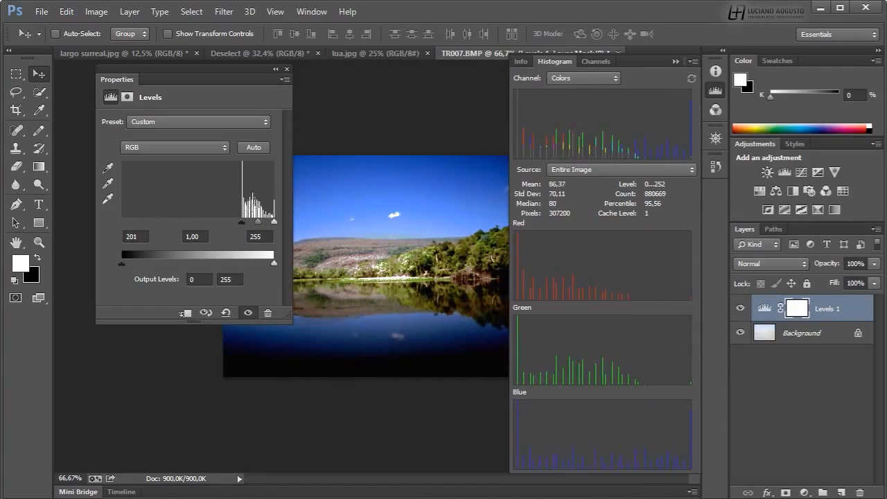
Collapse the floating Properties panel to an icon and hide the histogram to leave the lake image unobstructed.
left_click_drag(528, 145, 689, 149)
left_click_drag(128, 86, 112, 88)
left_click(261, 72)
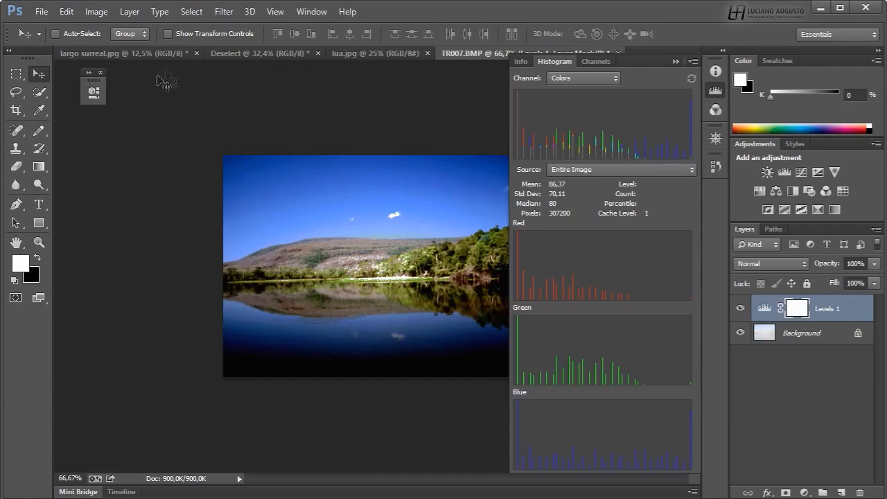
left_click(715, 90)
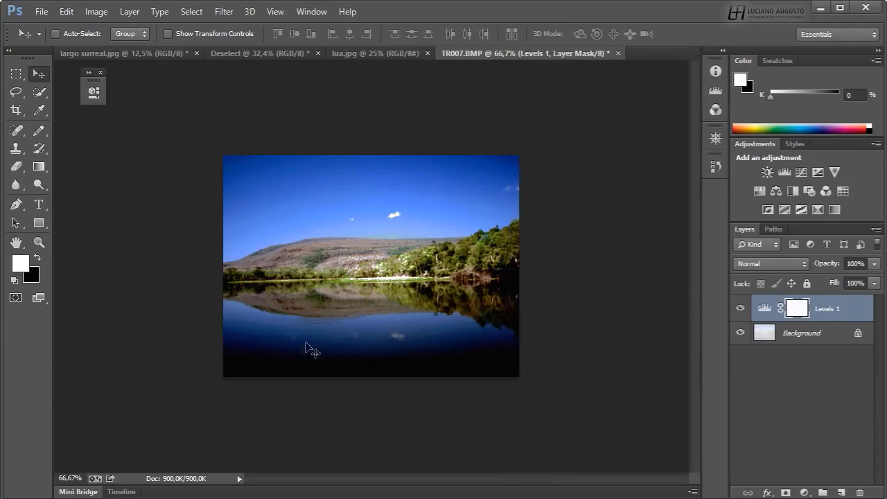
Examine the shadow, midtone and highlight ranges of the adjusted lake image's histogram, and switch to the Info panel.
left_click(715, 90)
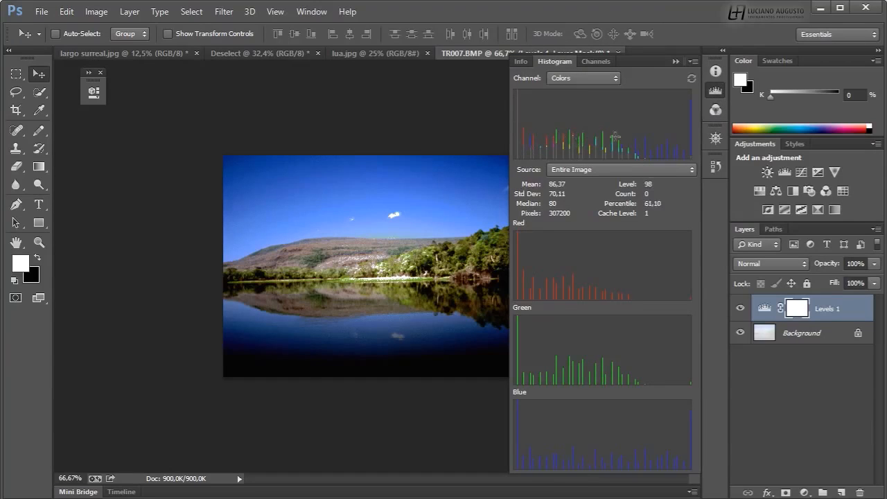
left_click_drag(623, 154, 521, 159)
left_click_drag(648, 145, 700, 147)
mouse_move(559, 130)
left_mouse_down()
mouse_move(642, 139)
mouse_move(547, 138)
left_mouse_up()
left_click(714, 91)
left_click(715, 71)
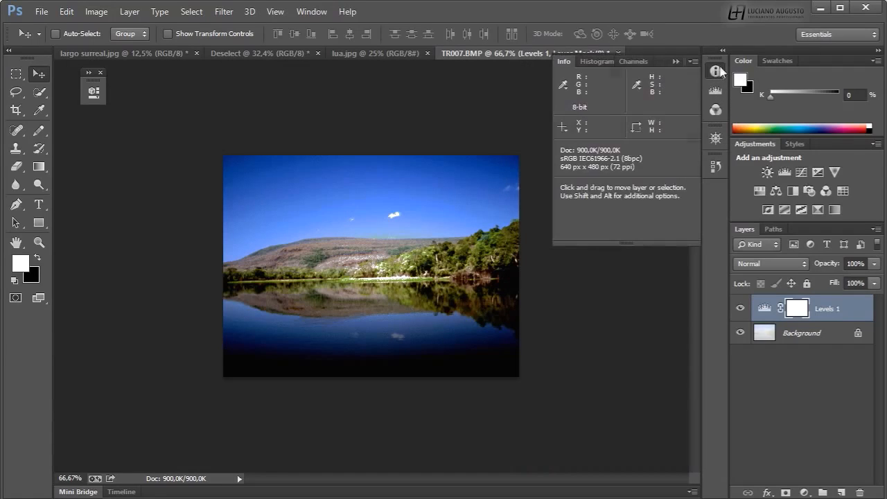